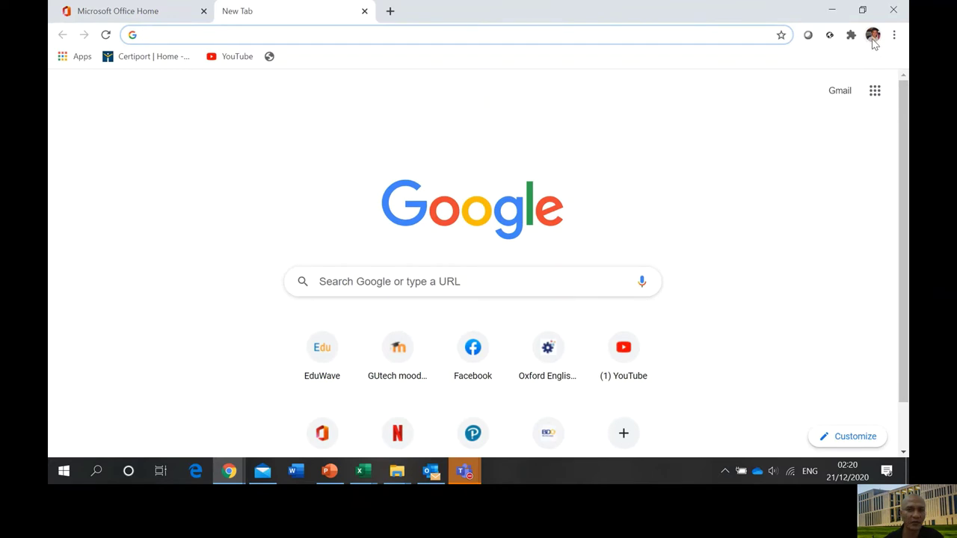
- Open Google Drive from the list of Google apps
{"action": "left_click", "coordinate": [875, 91]}
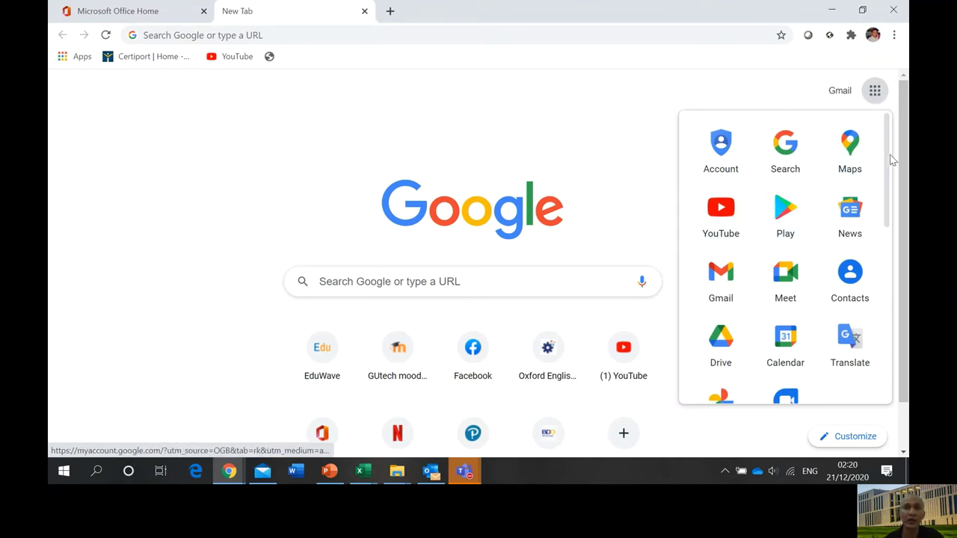
{"action": "left_click_drag", "start_coordinate": [890, 159], "coordinate": [890, 170]}
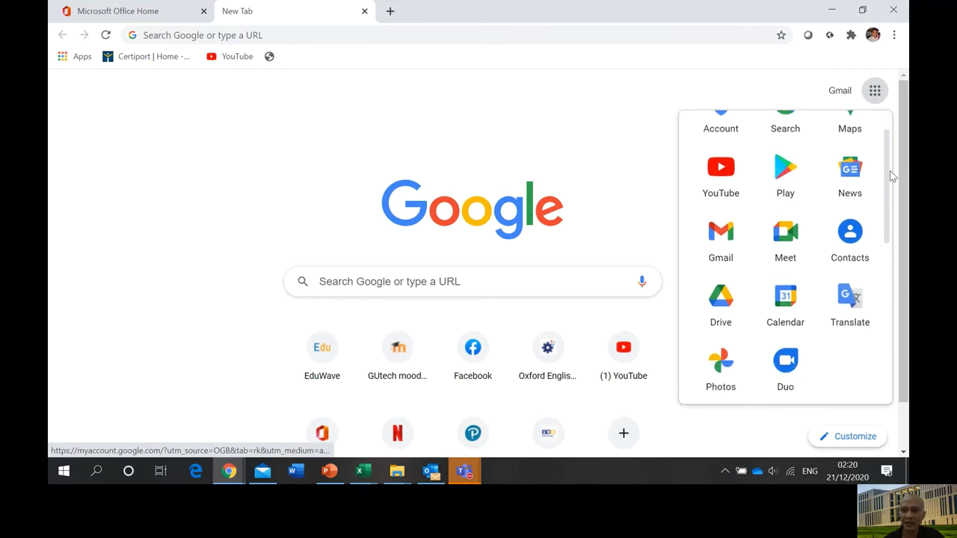
{"action": "left_click", "coordinate": [721, 305]}
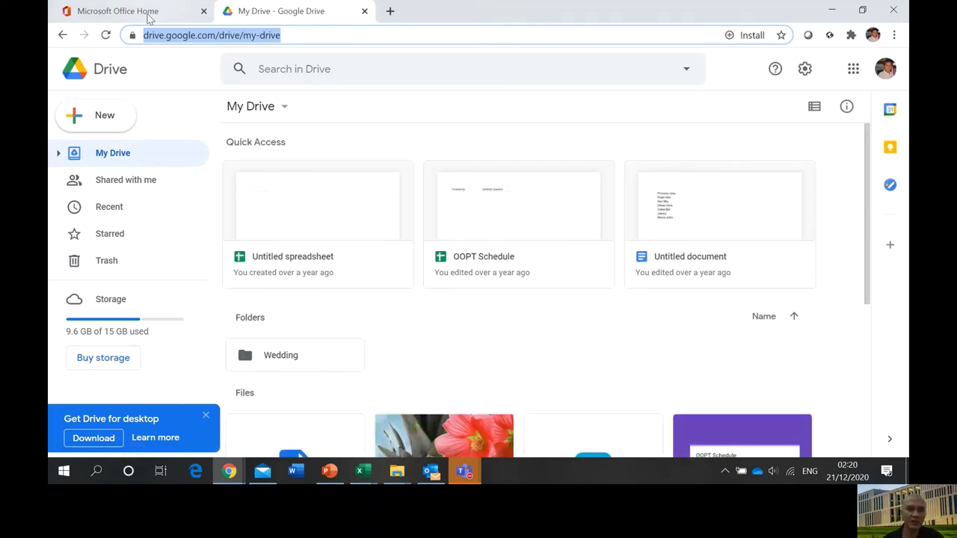
- Return to the Microsoft Office home page and open OneDrive from all Office 365 apps
{"action": "left_click", "coordinate": [120, 15]}
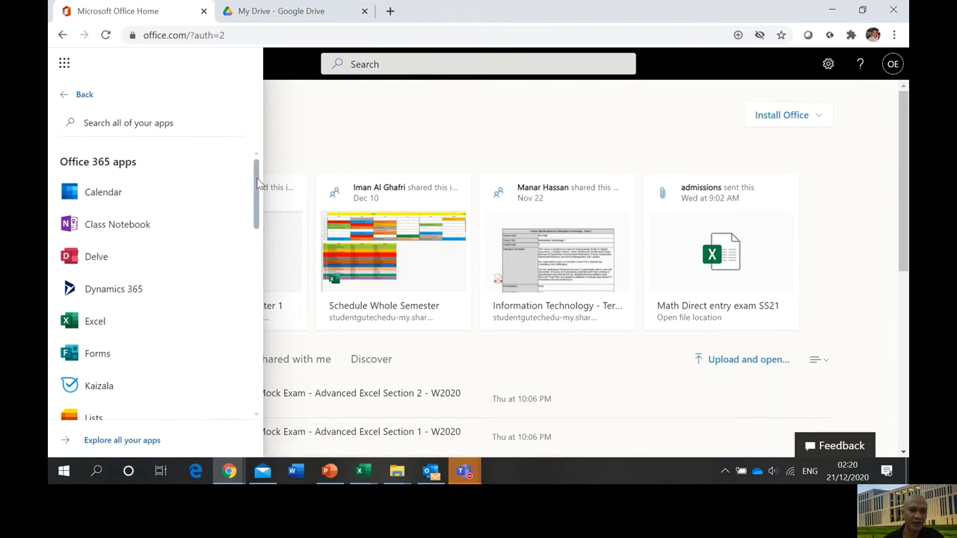
{"action": "scroll", "coordinate": [227, 234], "scroll_direction": "down", "scroll_amount": 3}
{"action": "left_click", "coordinate": [118, 231]}
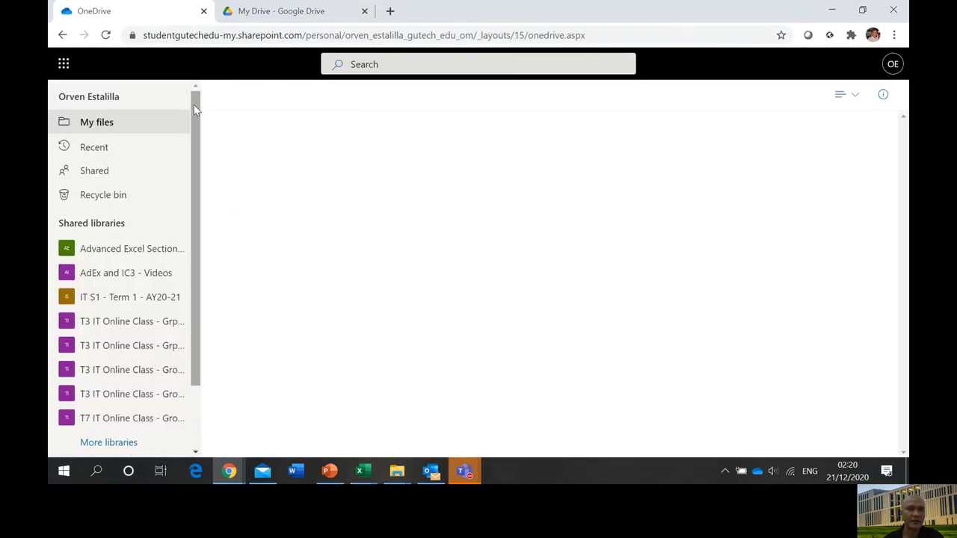
- Look at the creation and upload options for My Drive, and compare them with the OneDrive files page
{"action": "left_click", "coordinate": [280, 11]}
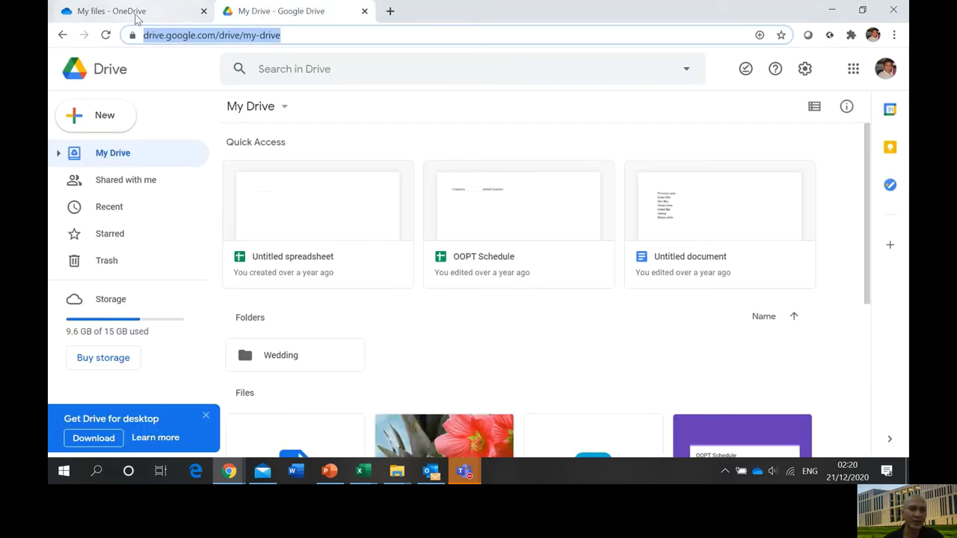
{"action": "left_click", "coordinate": [284, 109]}
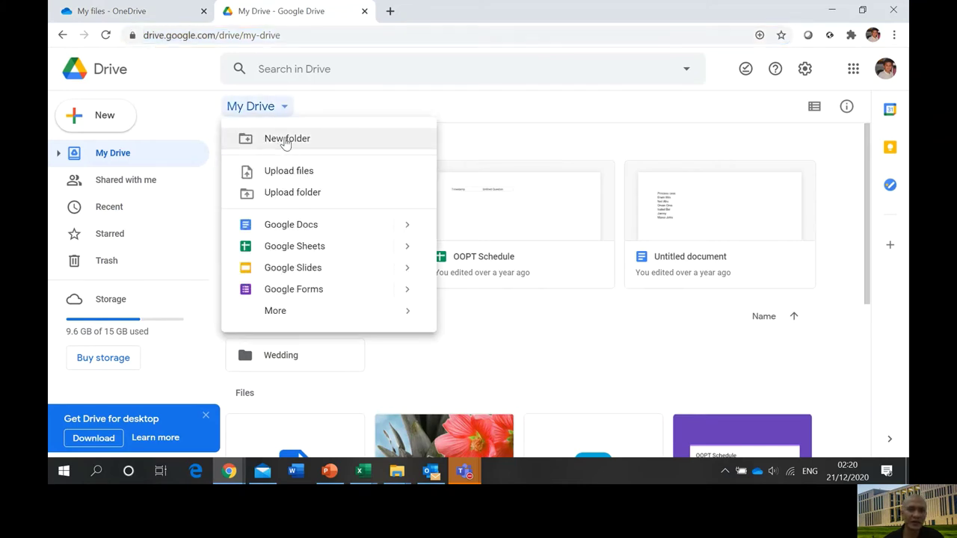
{"action": "left_click", "coordinate": [128, 11]}
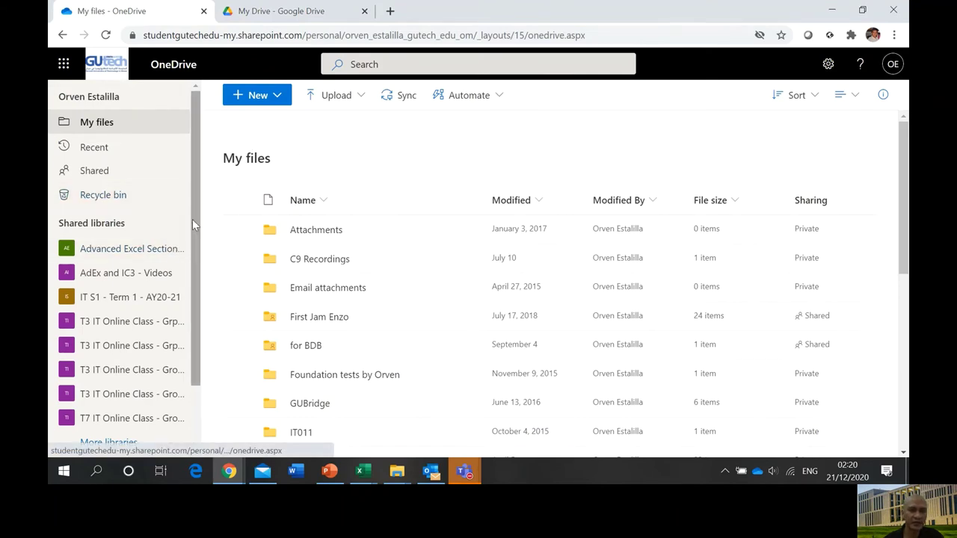
- Create a new folder named Sample in My Drive on Google Drive
{"action": "left_click", "coordinate": [281, 11]}
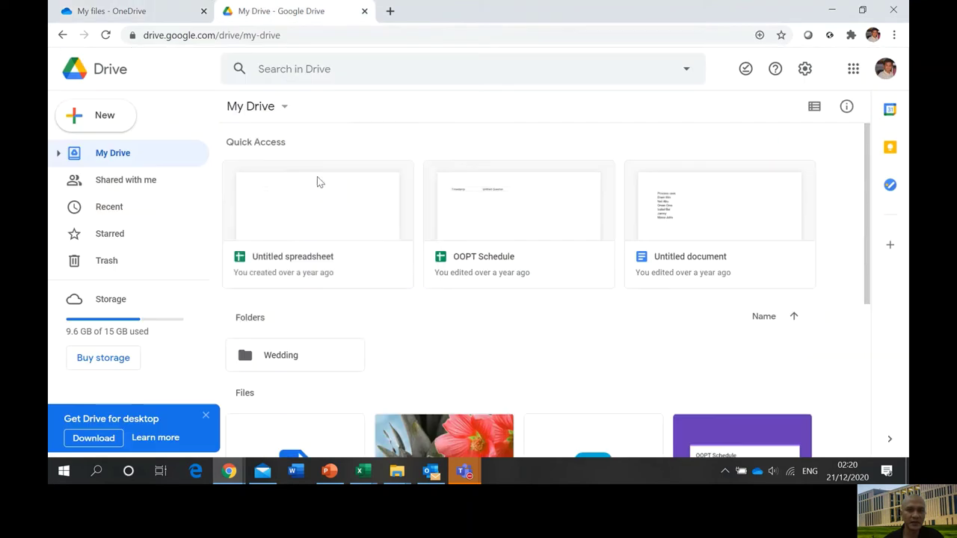
{"action": "left_click", "coordinate": [277, 110]}
{"action": "left_click", "coordinate": [272, 139]}
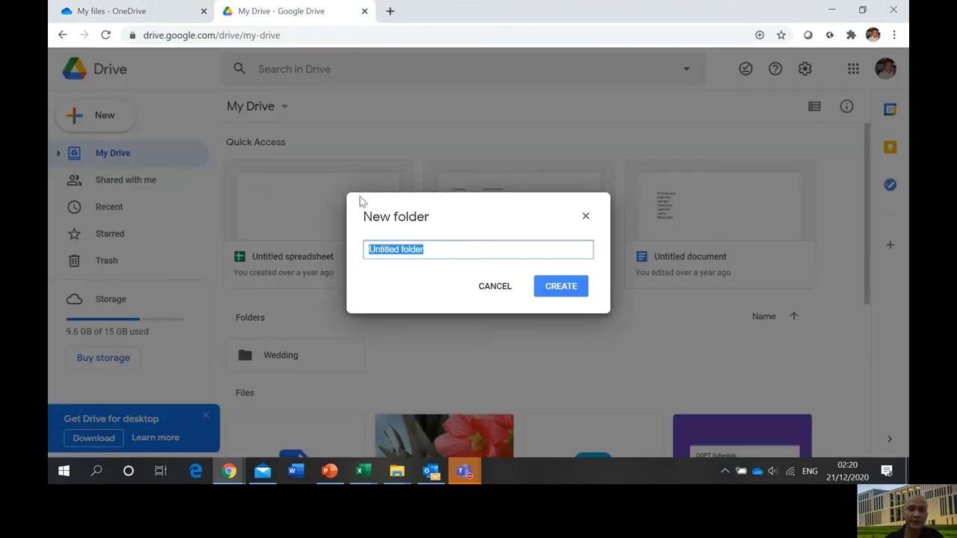
{"action": "type", "text": "Ten"}
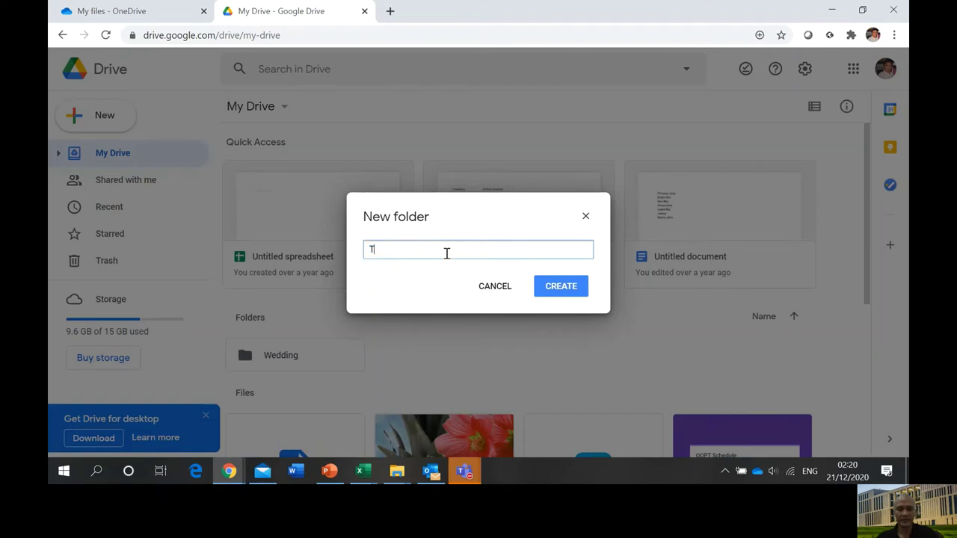
{"action": "key", "text": "BackSpace"}
{"action": "key", "text": "BackSpace"}
{"action": "key", "text": "BackSpace"}
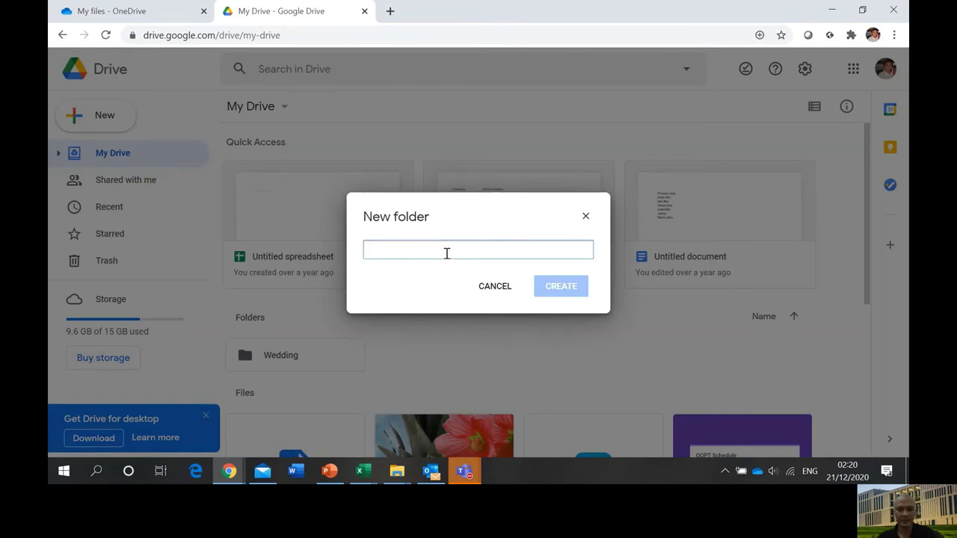
{"action": "type", "text": "Sample"}
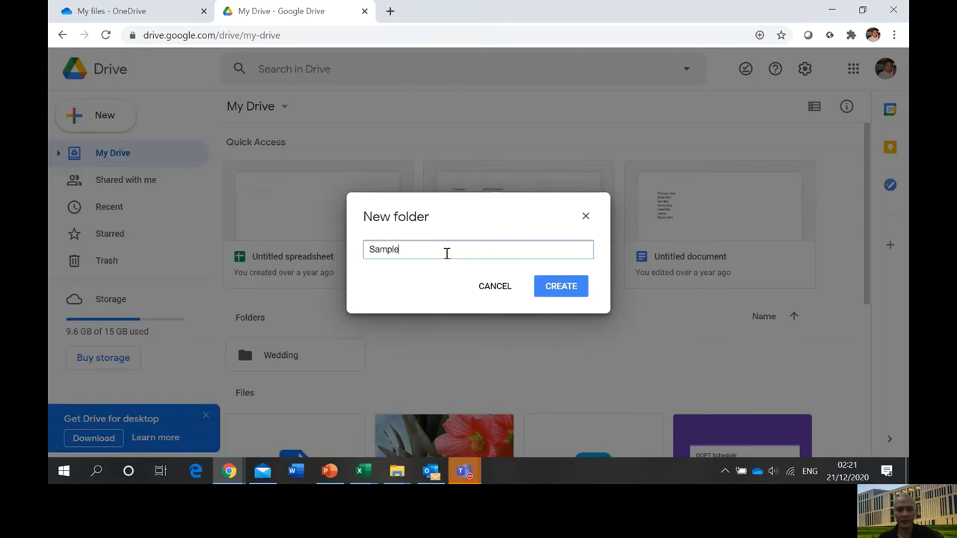
{"action": "left_click", "coordinate": [572, 286]}
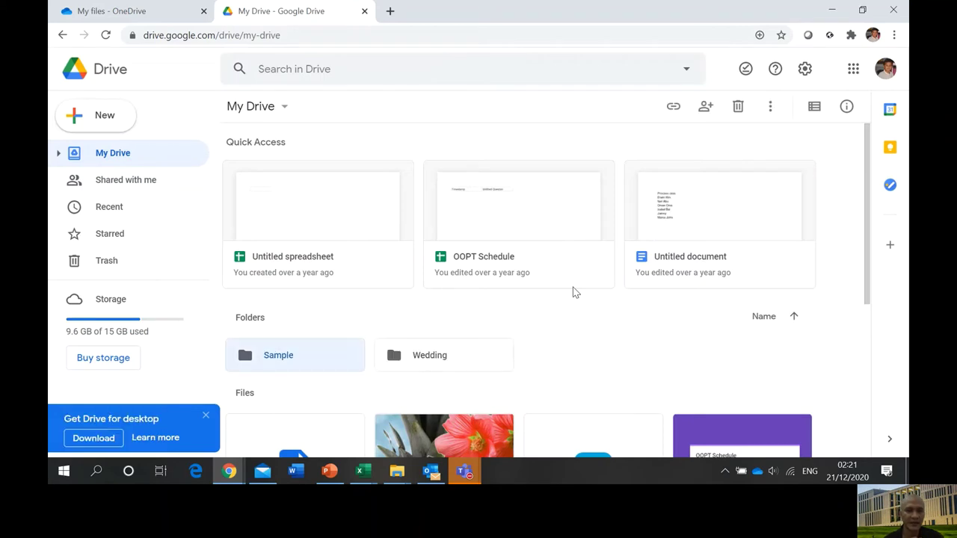
- Open the Wedding folder in Google Drive and go down through its shared subfolder and 01 Preparation into folder 01
{"action": "left_click", "coordinate": [395, 352]}
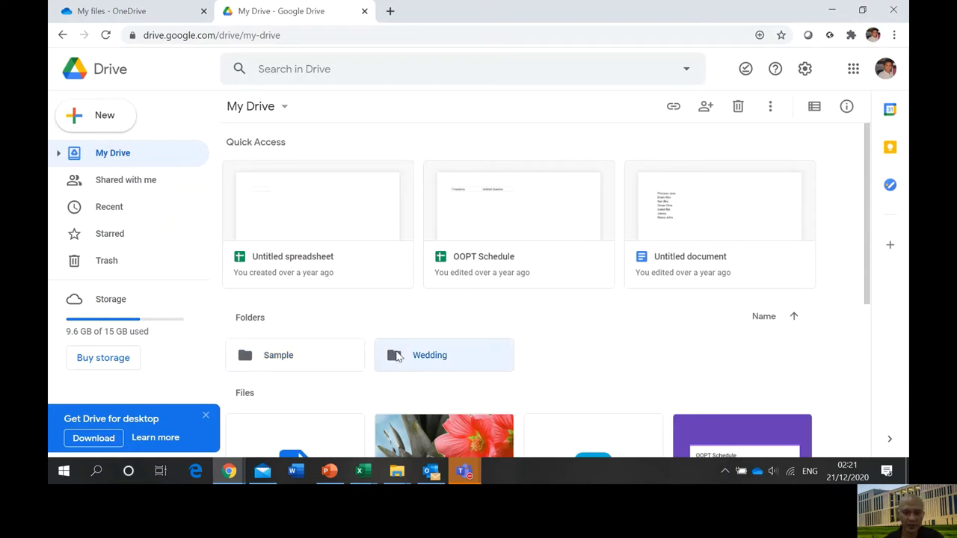
{"action": "double_click", "coordinate": [397, 357]}
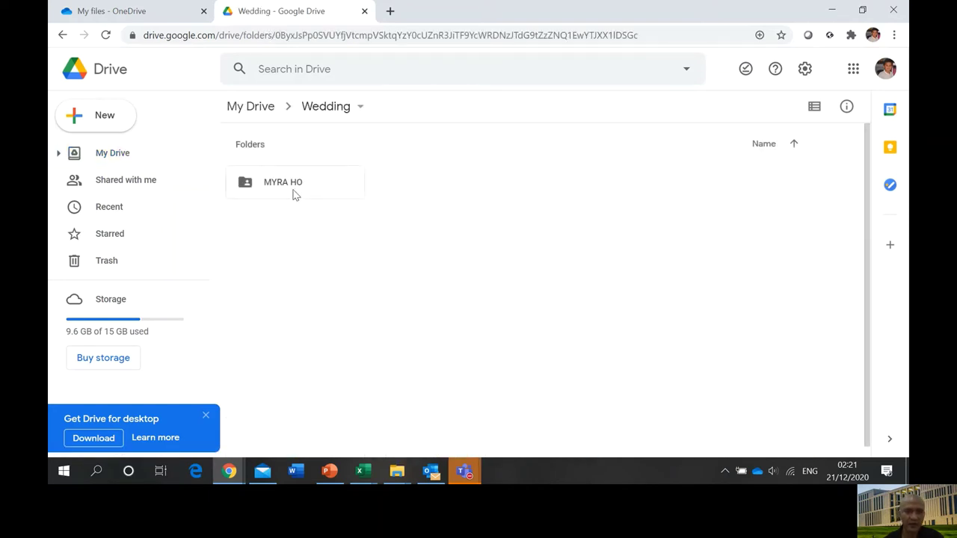
{"action": "double_click", "coordinate": [294, 195]}
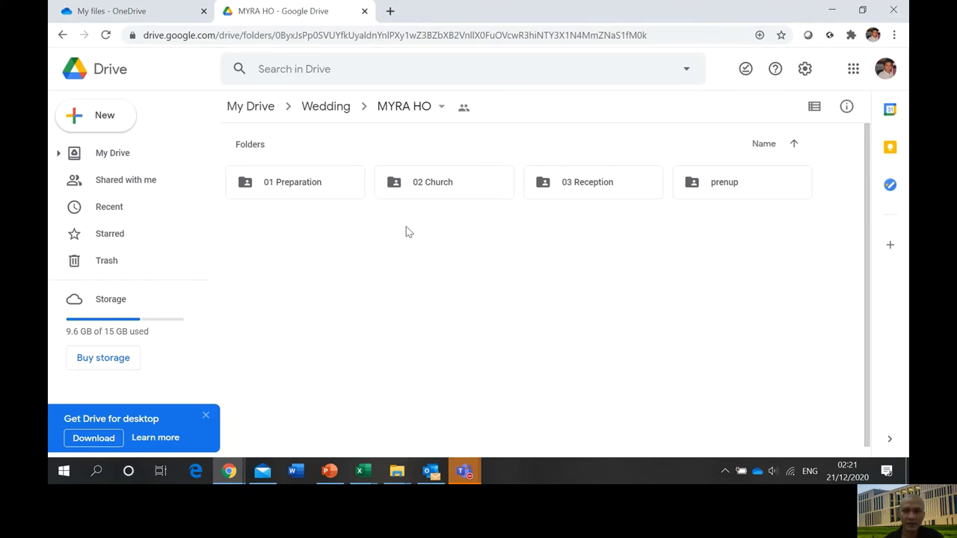
{"action": "double_click", "coordinate": [269, 186]}
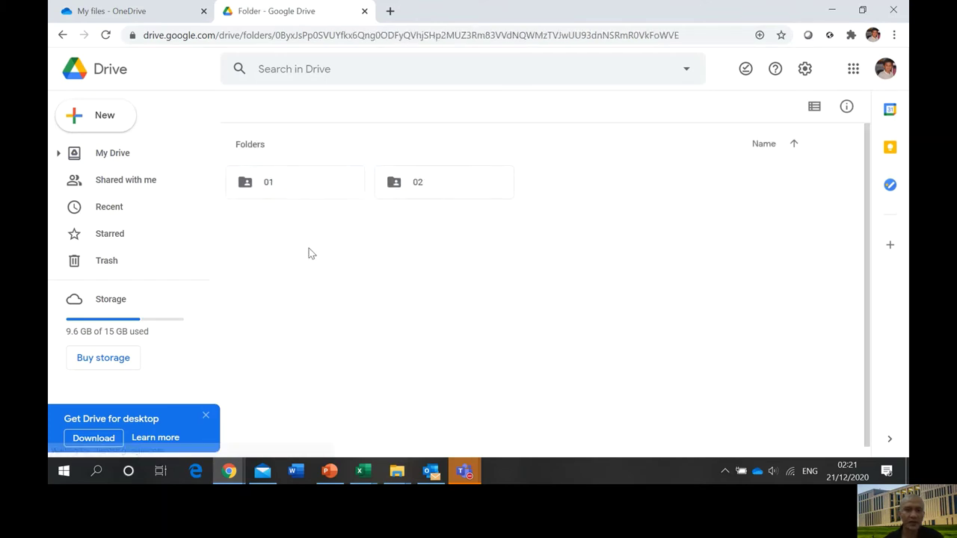
{"action": "double_click", "coordinate": [286, 193]}
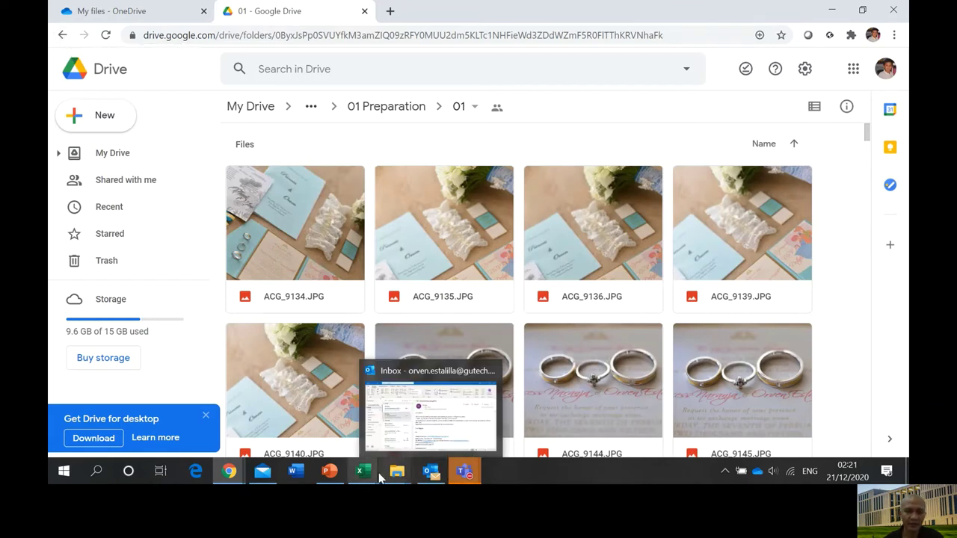
- Switch to PowerPoint to review the Cloud Storage on Google Drive slide, and return to the Google Drive window in Chrome
{"action": "mouse_move", "coordinate": [332, 476]}
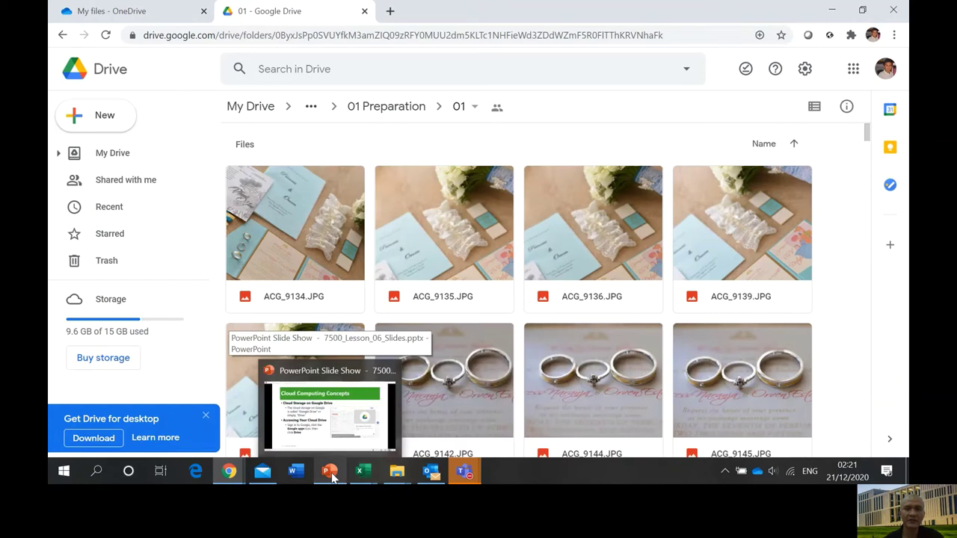
{"action": "left_click", "coordinate": [332, 476]}
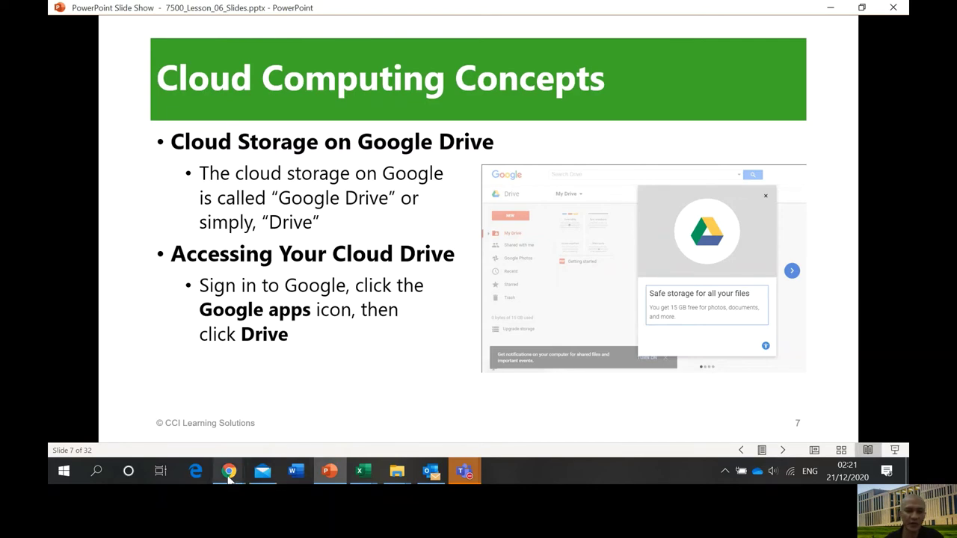
{"action": "mouse_move", "coordinate": [229, 471]}
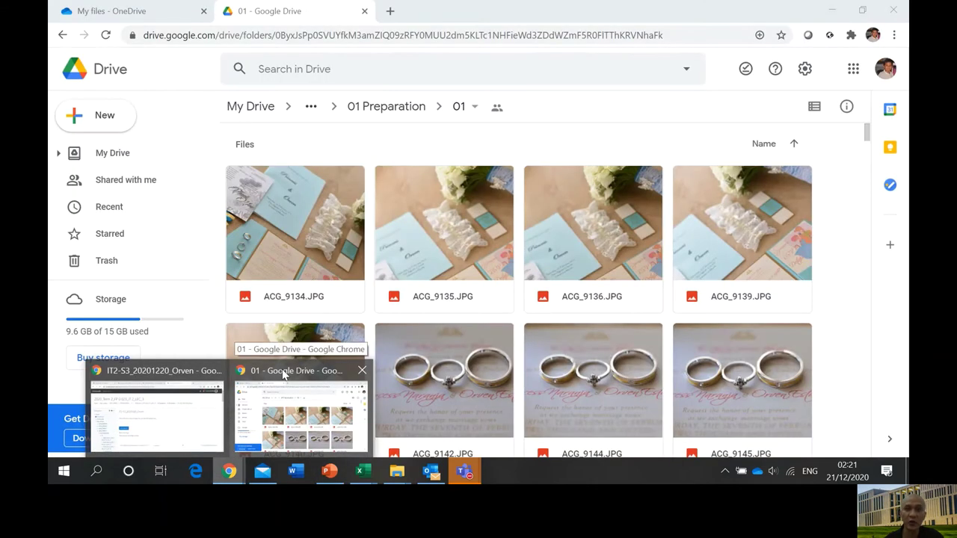
{"action": "left_click", "coordinate": [284, 374]}
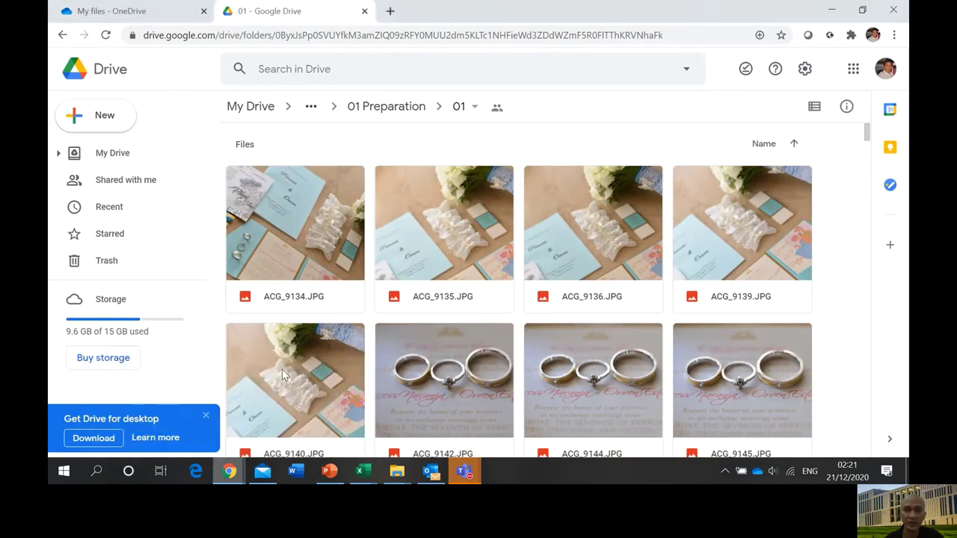
- View the signed-in Google profile details from a new browser tab, and close that tab
{"action": "left_click", "coordinate": [390, 11]}
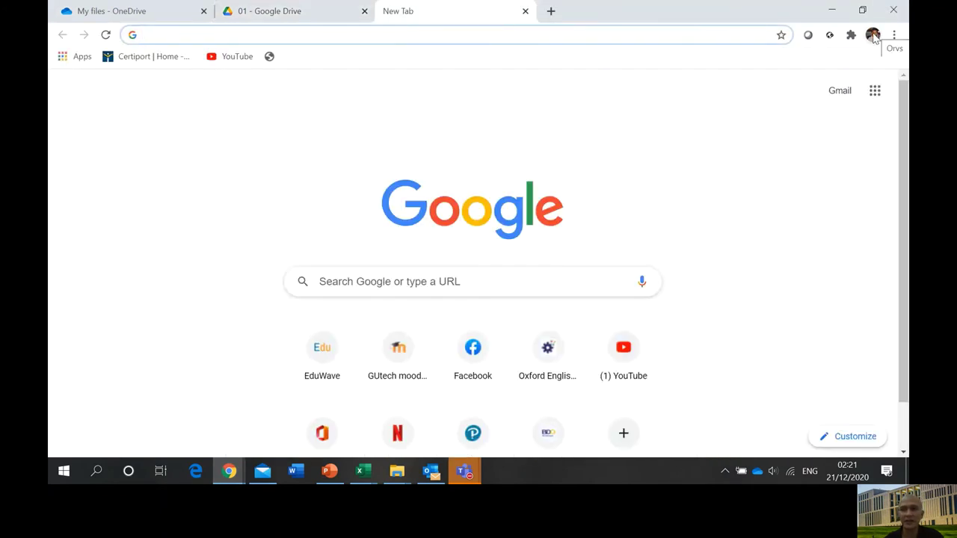
{"action": "left_click", "coordinate": [873, 36]}
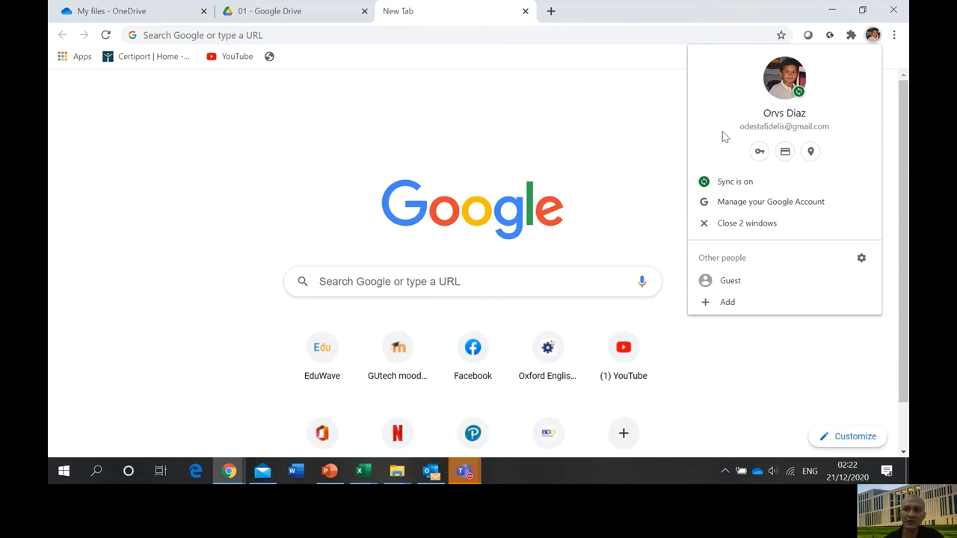
{"action": "left_click", "coordinate": [429, 113]}
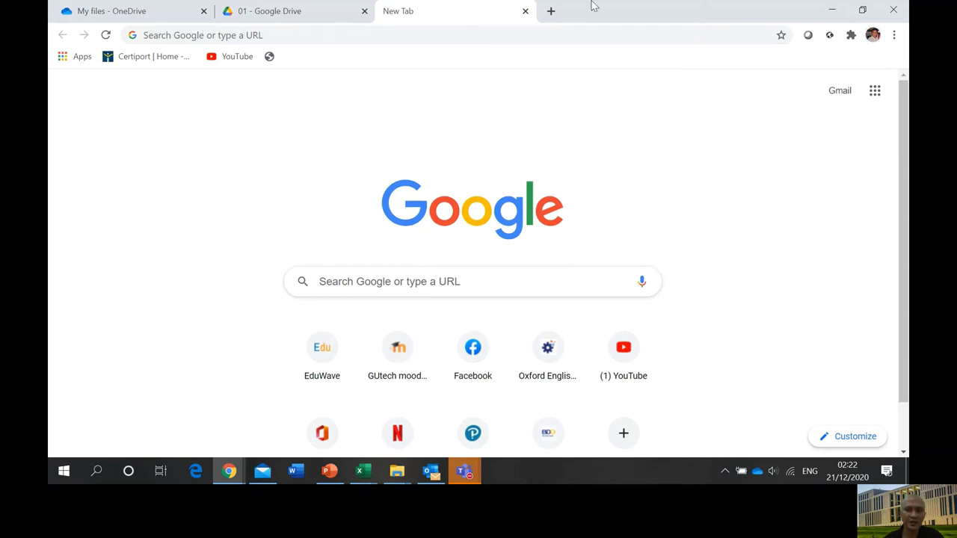
{"action": "left_click", "coordinate": [526, 11]}
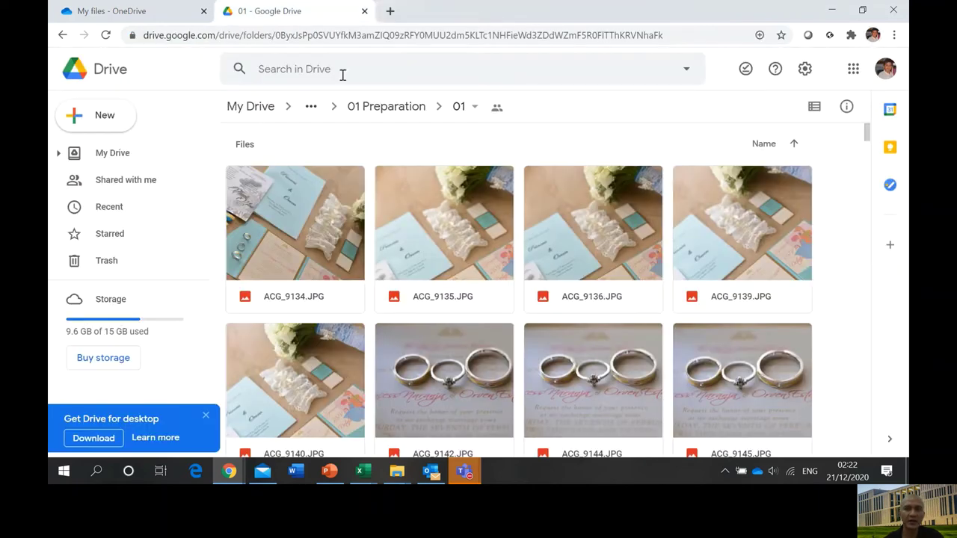
- View the YouTube home page in a new browser tab, and close that tab
{"action": "left_click", "coordinate": [387, 12]}
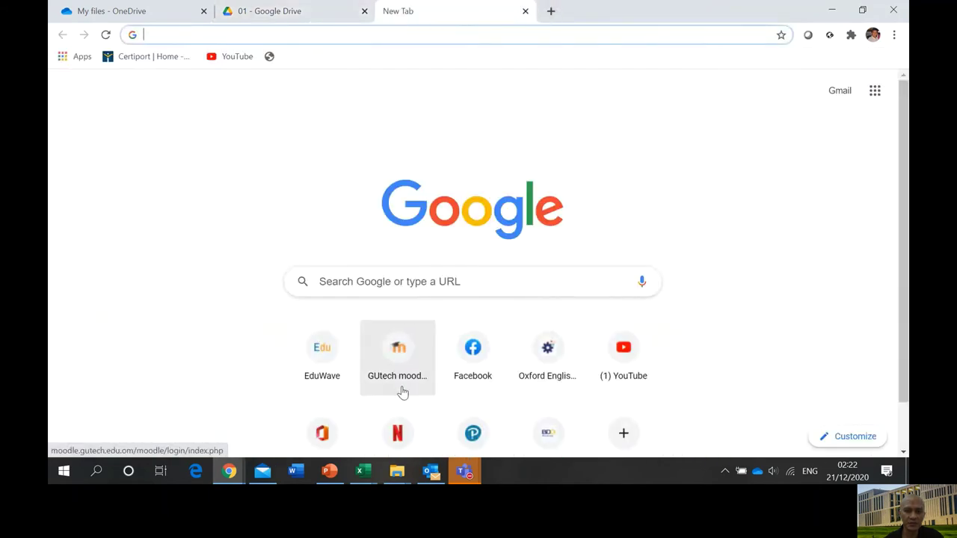
{"action": "left_click", "coordinate": [634, 360]}
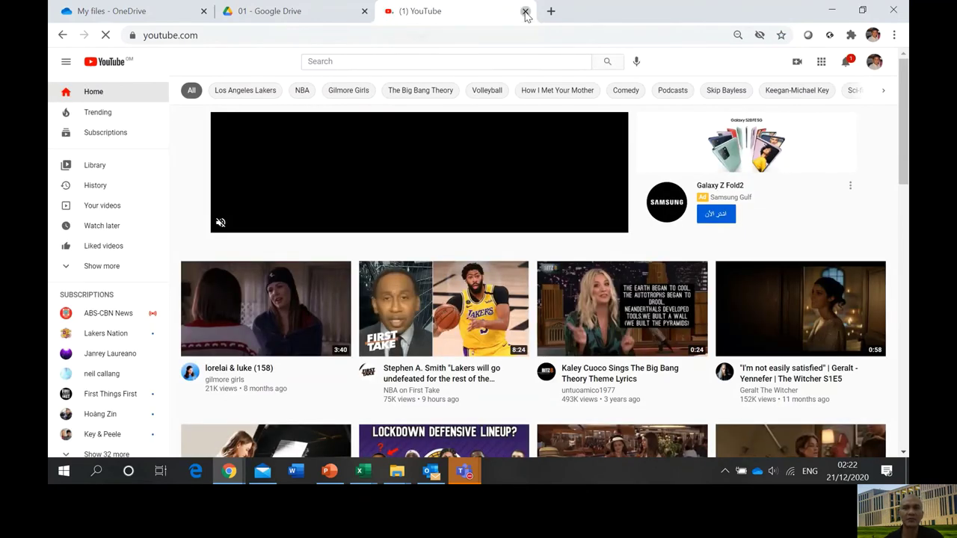
{"action": "left_click", "coordinate": [526, 12]}
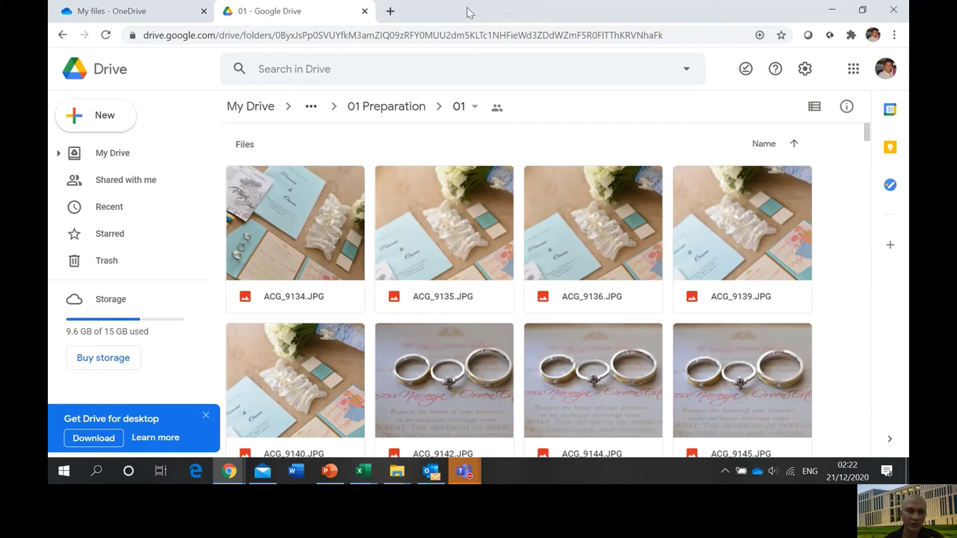
- Show the OneDrive files, switch to the PowerPoint slide show and advance to slide 9, Organizing Content on Google Drive
{"action": "left_click", "coordinate": [114, 12]}
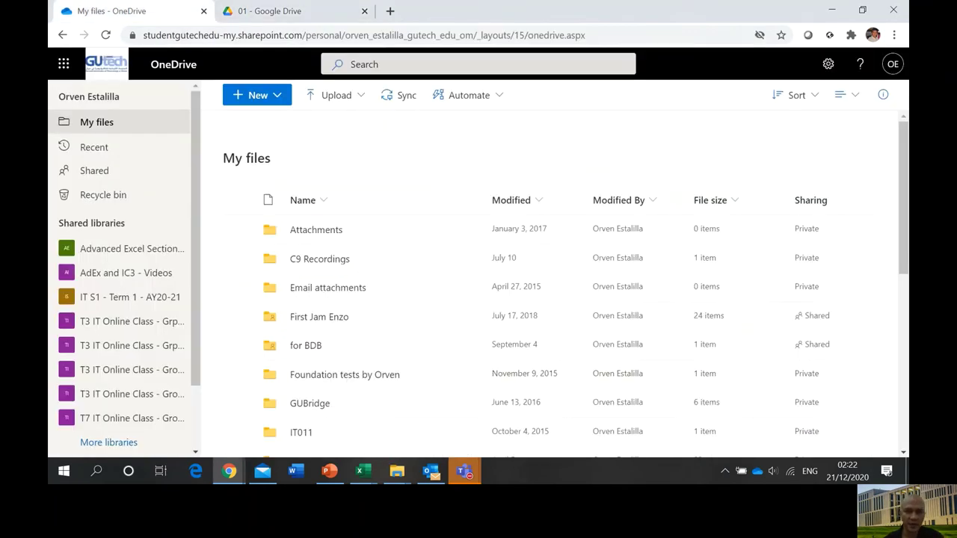
{"action": "left_click", "coordinate": [327, 474]}
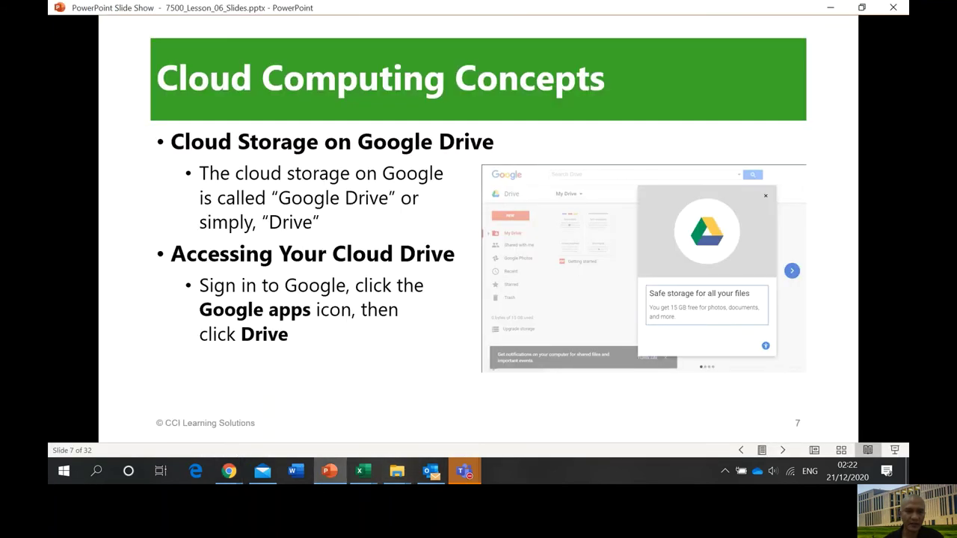
{"action": "key", "text": "Right"}
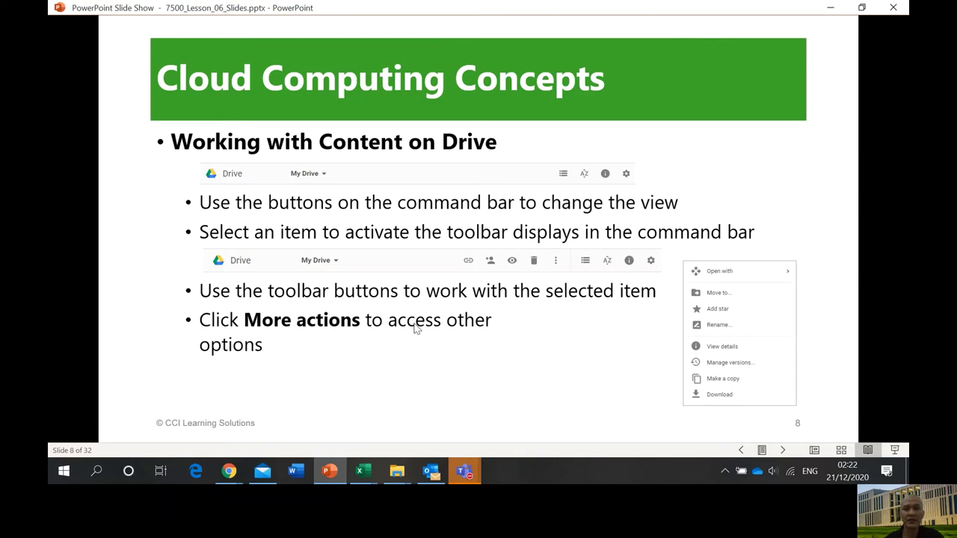
{"action": "key", "text": "Right"}
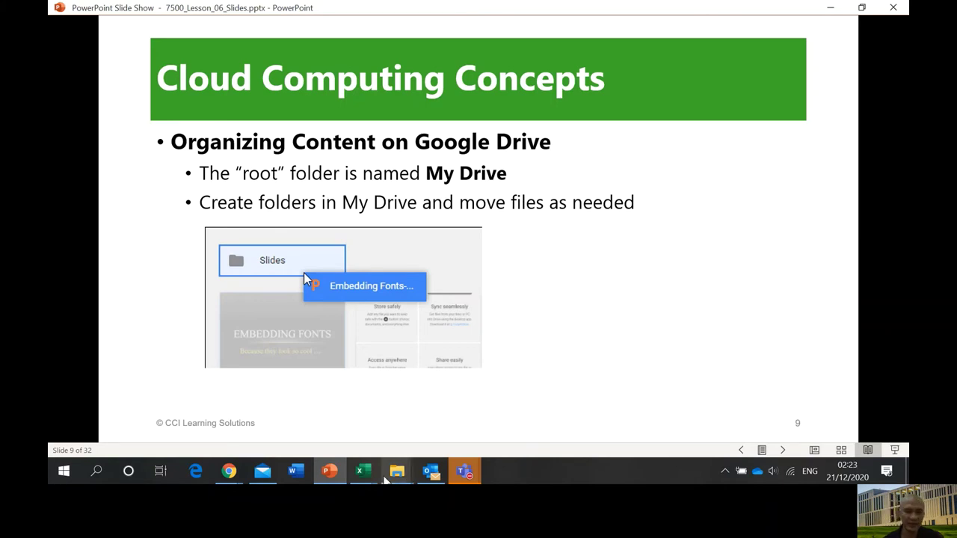
- Switch to the Chrome window, bring up the Google Drive page and return to the My Drive root folder
{"action": "mouse_move", "coordinate": [229, 472]}
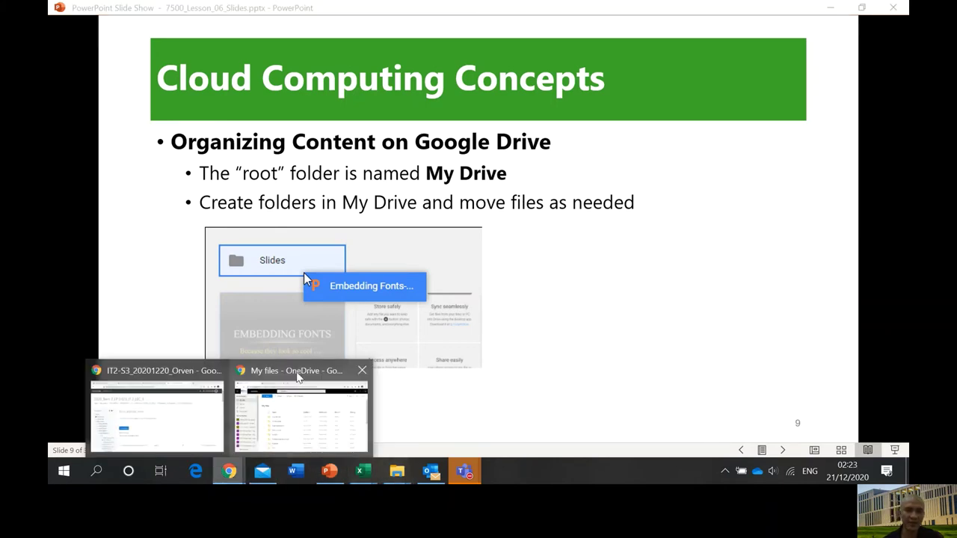
{"action": "left_click", "coordinate": [298, 378]}
{"action": "left_click", "coordinate": [310, 11]}
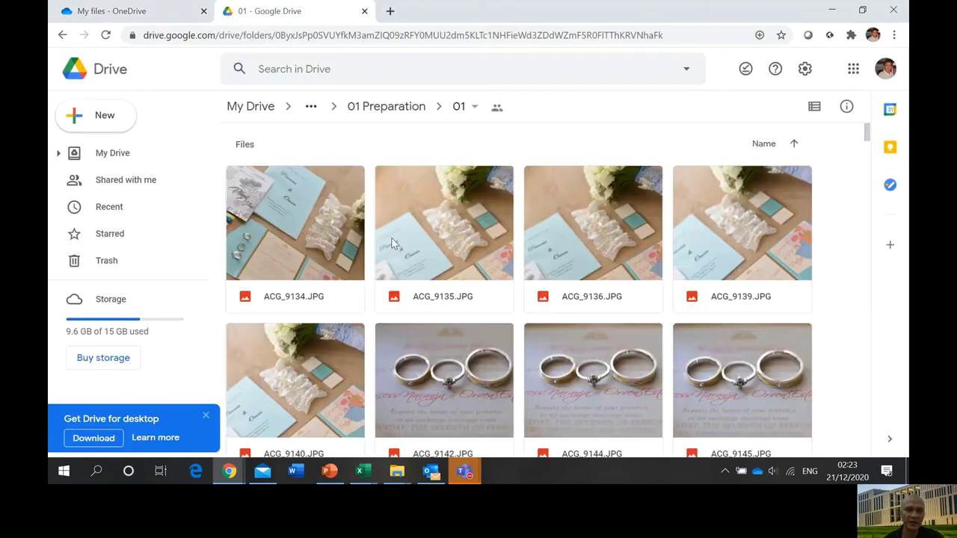
{"action": "left_click", "coordinate": [246, 107]}
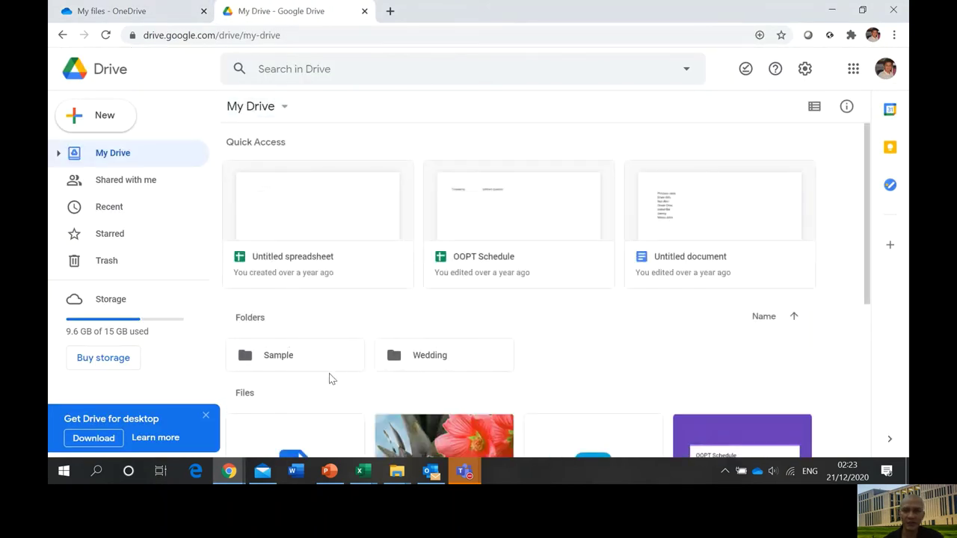
- View the available move destinations for the Sample folder in My Drive, and close the list without moving the folder
{"action": "left_click", "coordinate": [297, 364]}
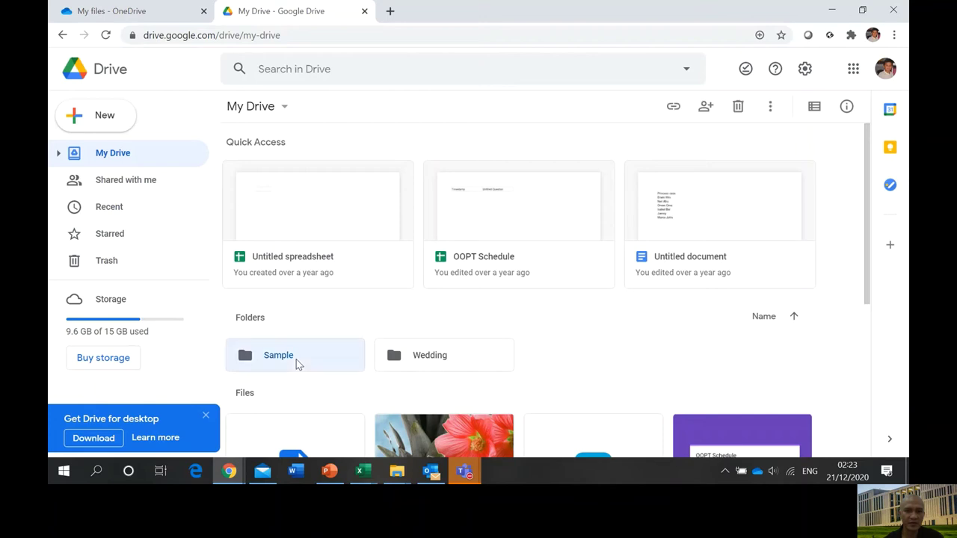
{"action": "right_click", "coordinate": [297, 363]}
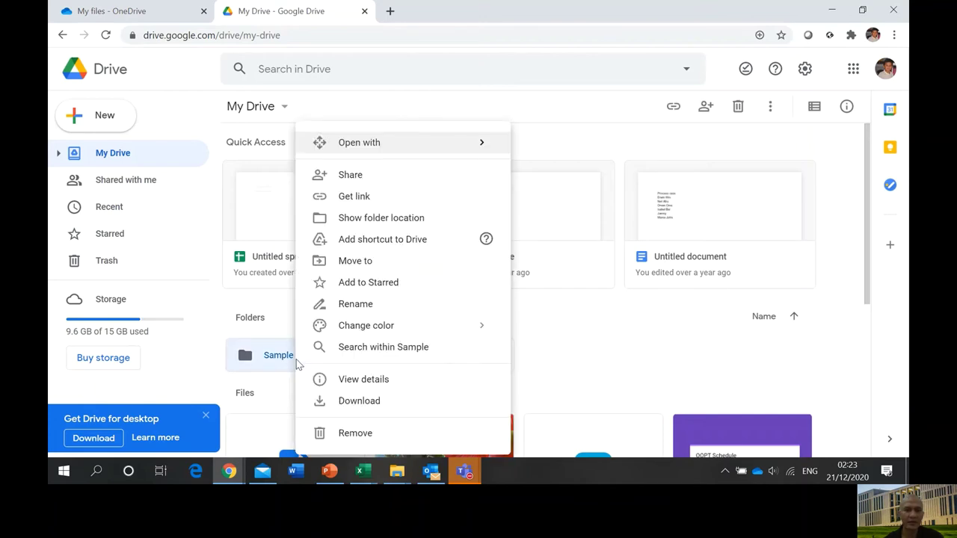
{"action": "left_click", "coordinate": [356, 261]}
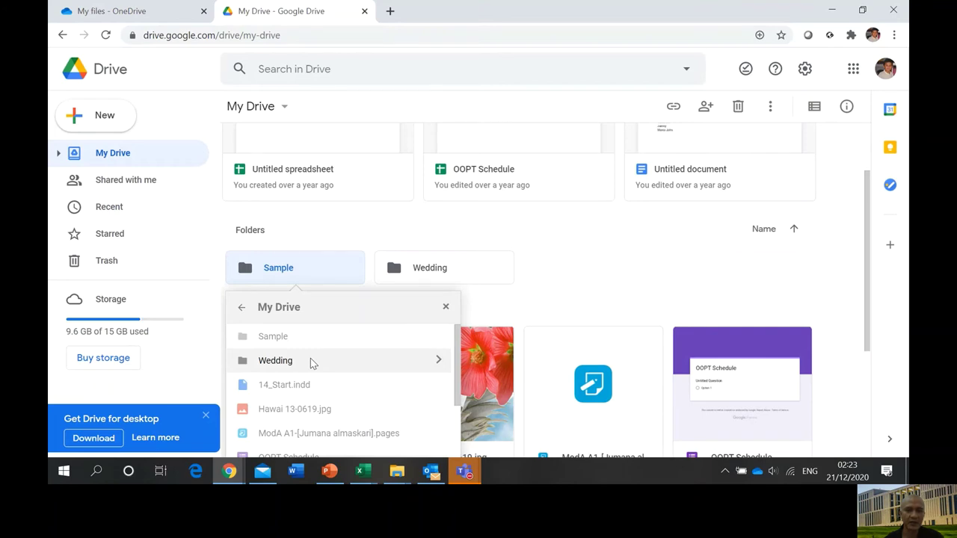
{"action": "left_click", "coordinate": [446, 306]}
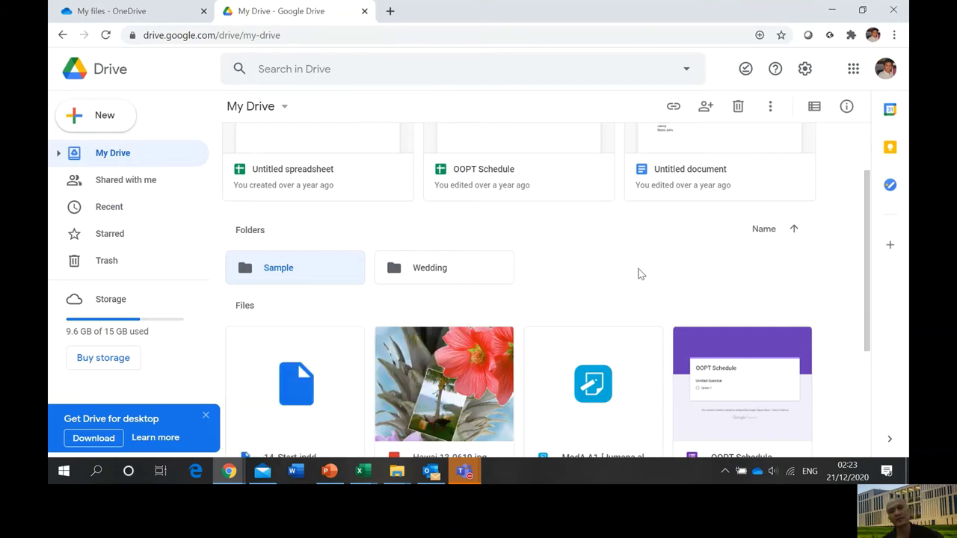
- Switch to PowerPoint, advance to slide 10, Apps for a Local Folder, and show the OneDrive entry in the File Explorer Quick access window
{"action": "key", "text": "alt+Tab"}
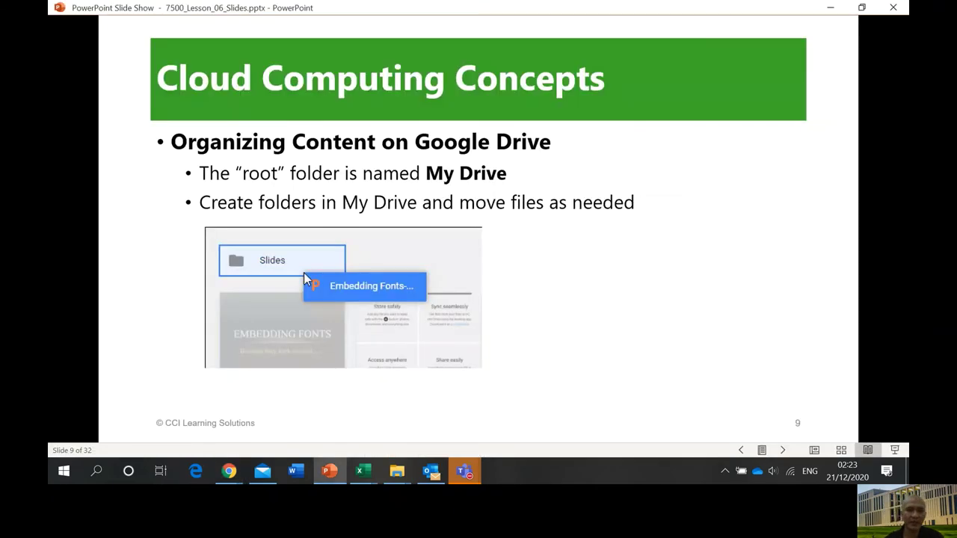
{"action": "key", "text": "Right"}
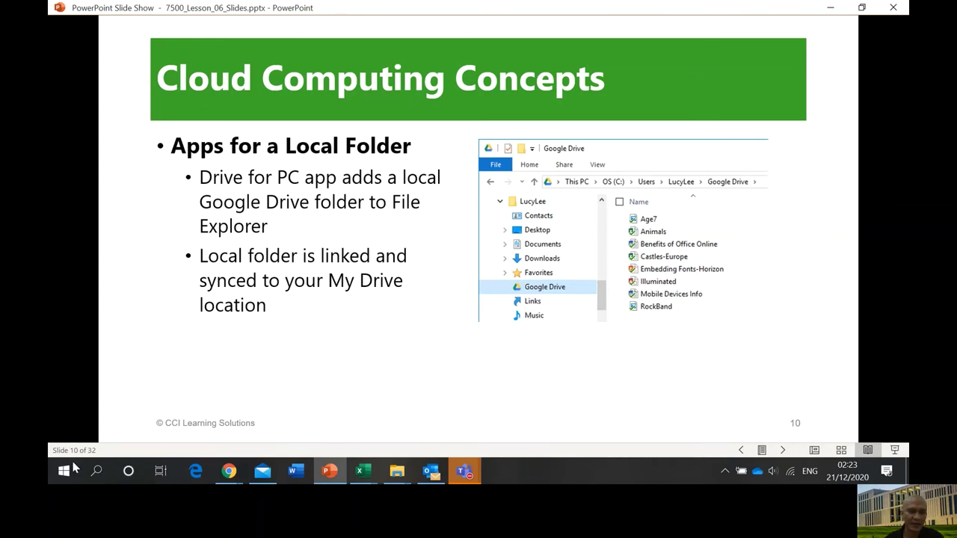
{"action": "left_click", "coordinate": [361, 471]}
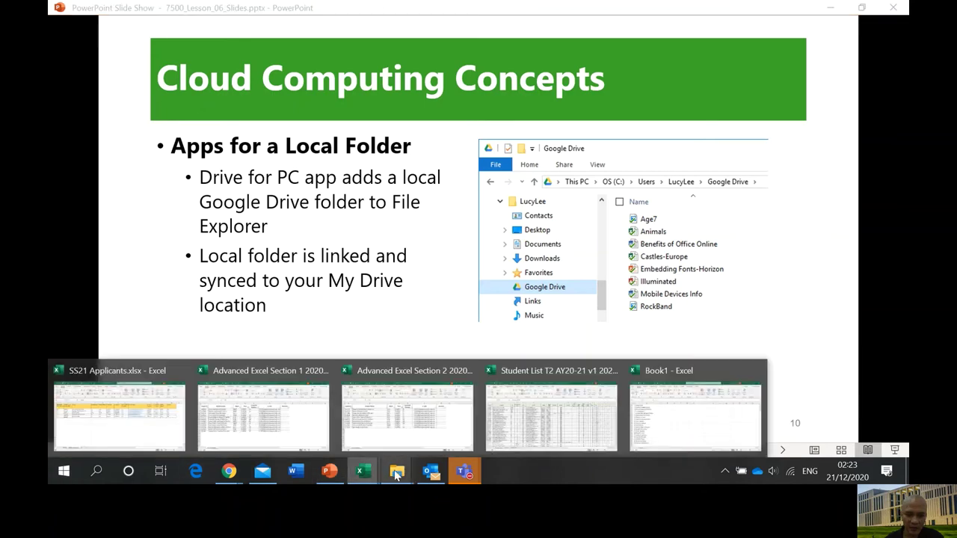
{"action": "mouse_move", "coordinate": [396, 476]}
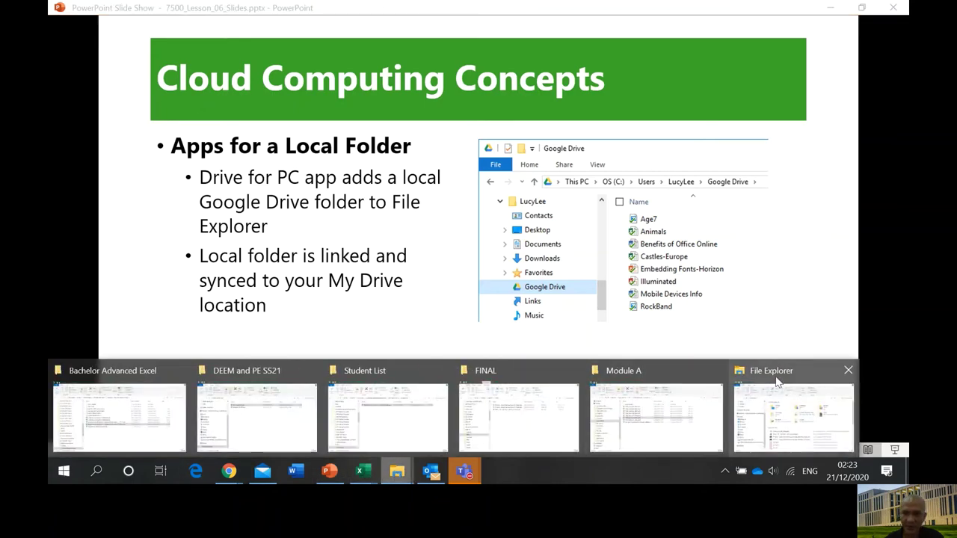
{"action": "left_click", "coordinate": [778, 381]}
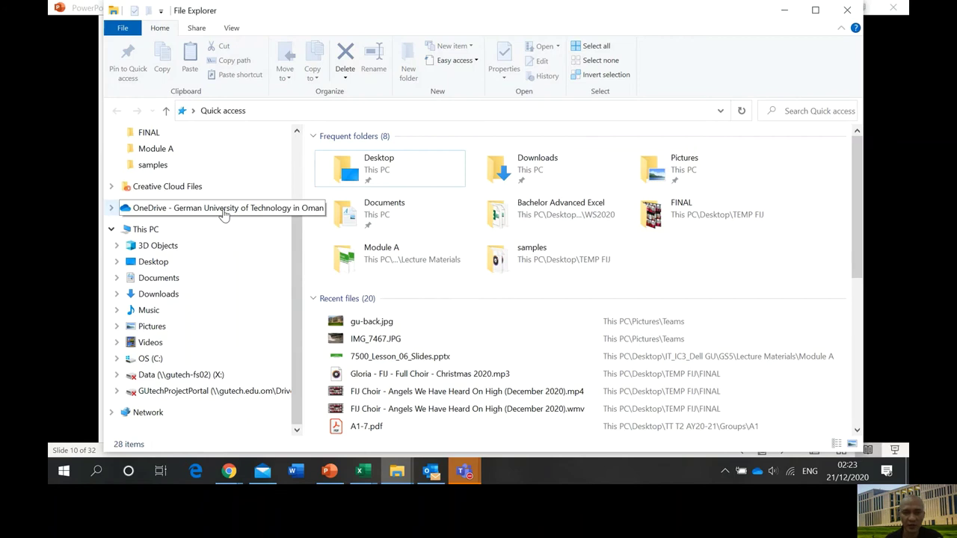
- Return to the PowerPoint slide show and advance to slide 11, Sharing Cloud Files
{"action": "left_click", "coordinate": [327, 481]}
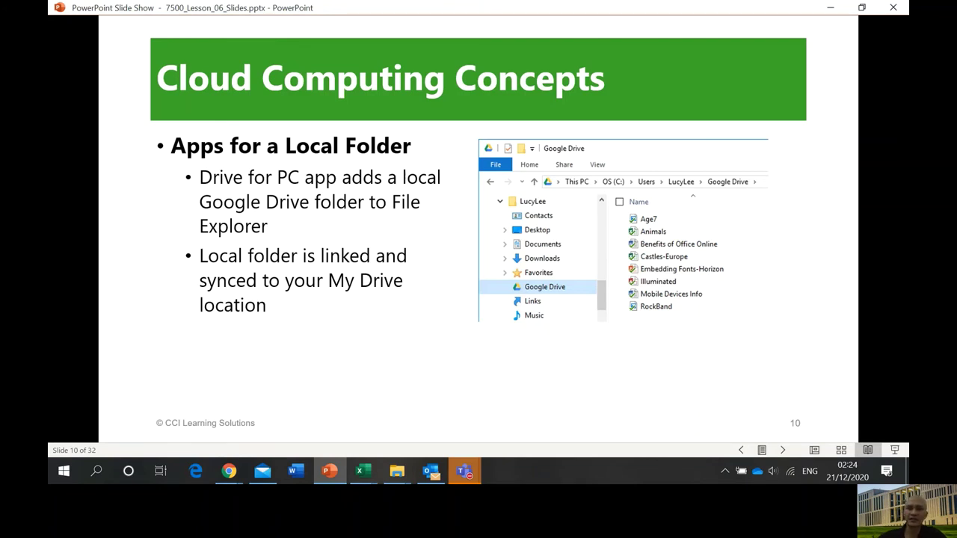
{"action": "key", "text": "Right"}
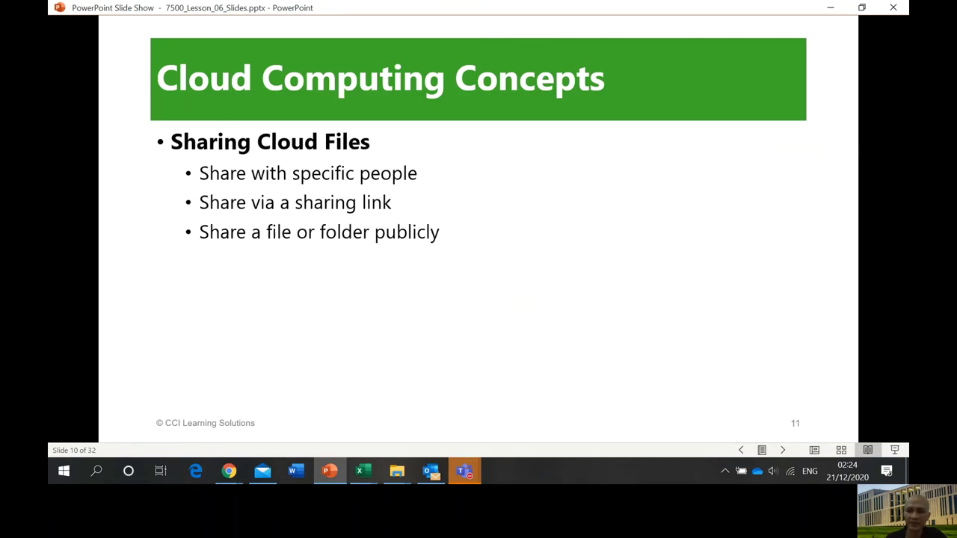